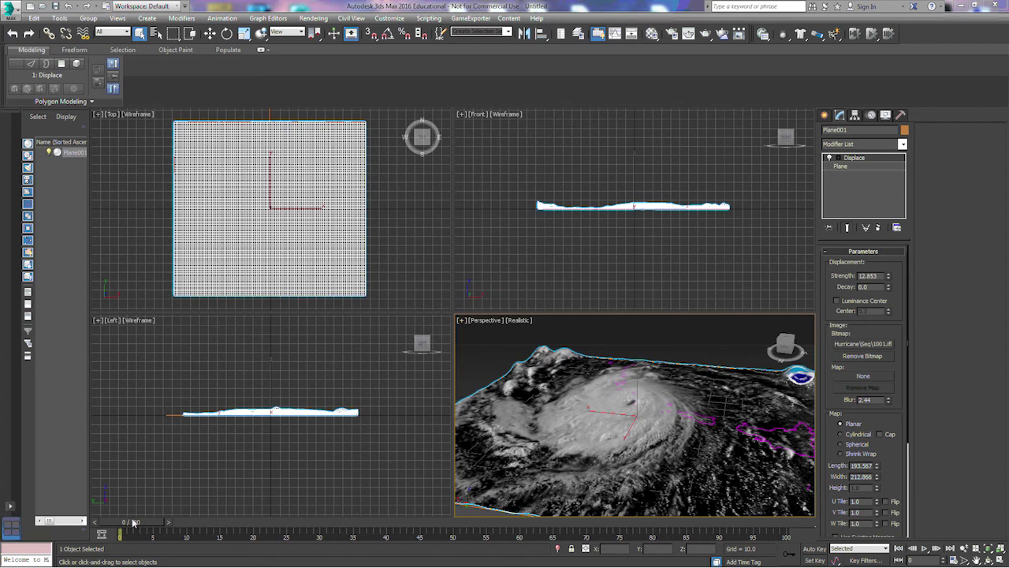
# Step: Move the time slider from frame 0 to frame 1 to watch the displaced cloud plane change
pyautogui.moveTo(131, 523)
pyautogui.mouseDown()
pyautogui.moveTo(142, 528)
pyautogui.moveTo(131, 530)
pyautogui.mouseUp()
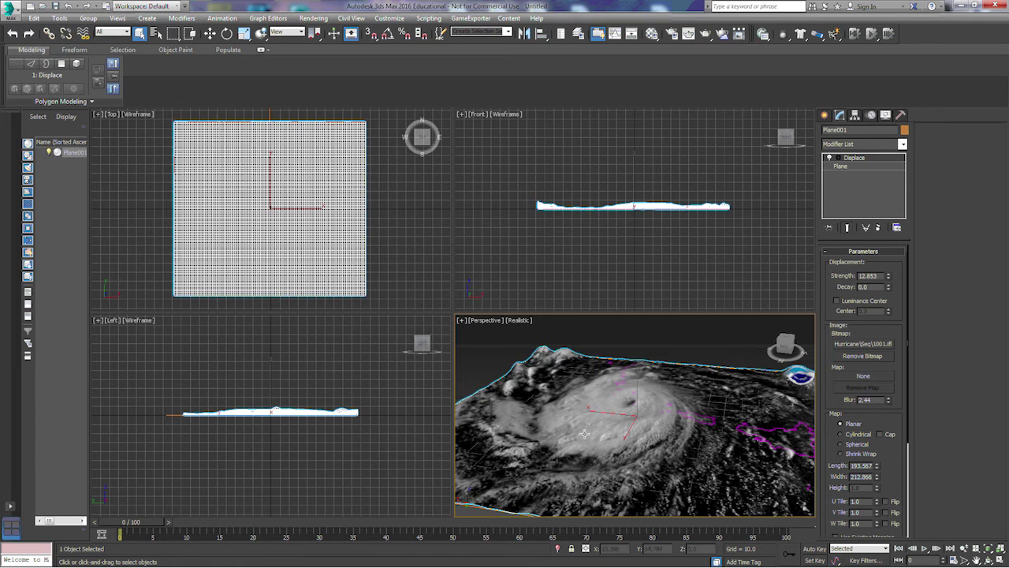
# Step: Delete the displaced plane and draw a new 100x100-segment standard Plane in the Top viewport
pyautogui.press('Delete')
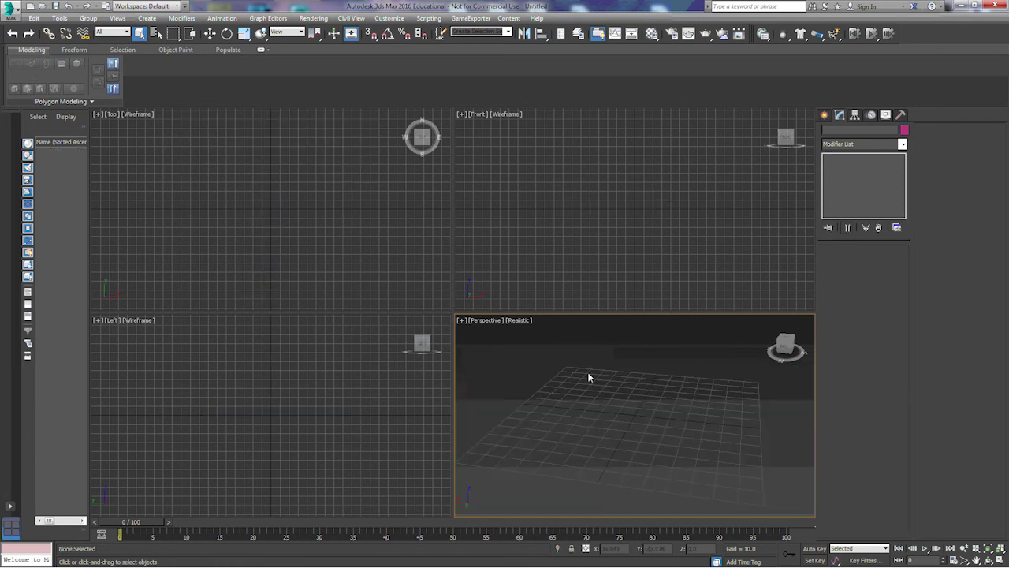
pyautogui.click(825, 115)
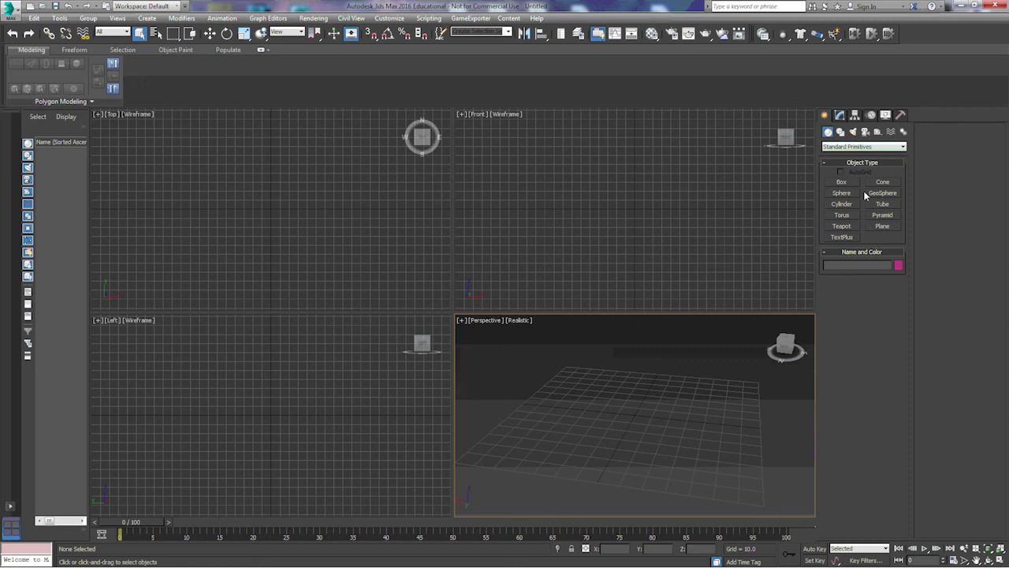
pyautogui.click(888, 227)
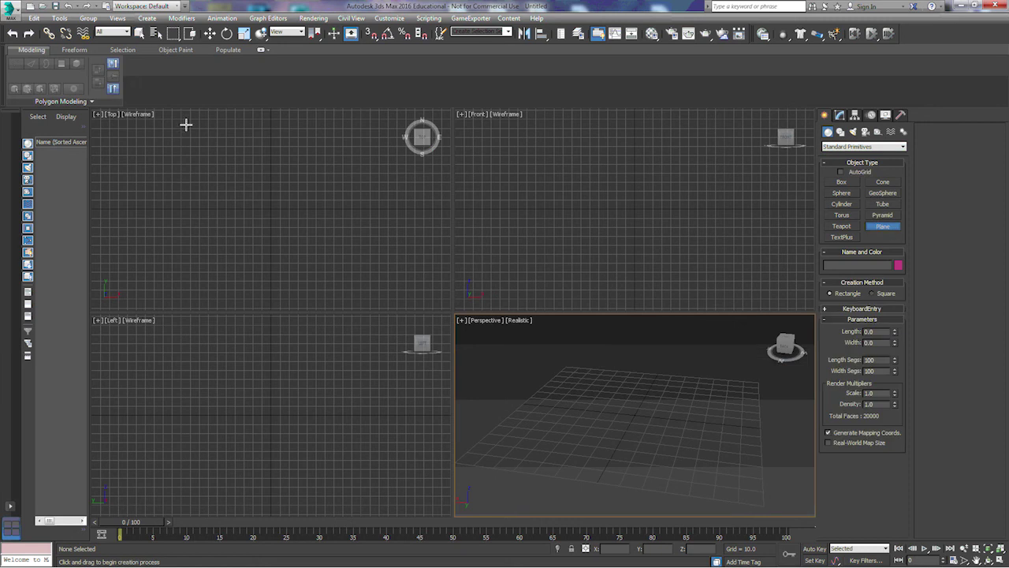
pyautogui.moveTo(186, 123); pyautogui.dragTo(390, 301)
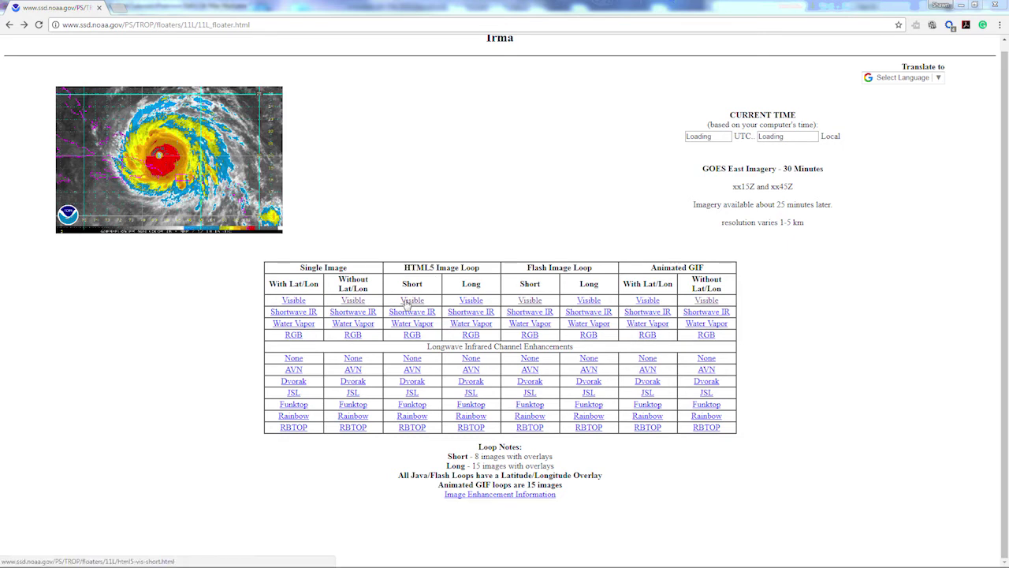
# Step: Open Irma's Short HTML5 'Visible' image loop link in a new browser tab
pyautogui.rightClick(407, 303)
pyautogui.click(422, 306)
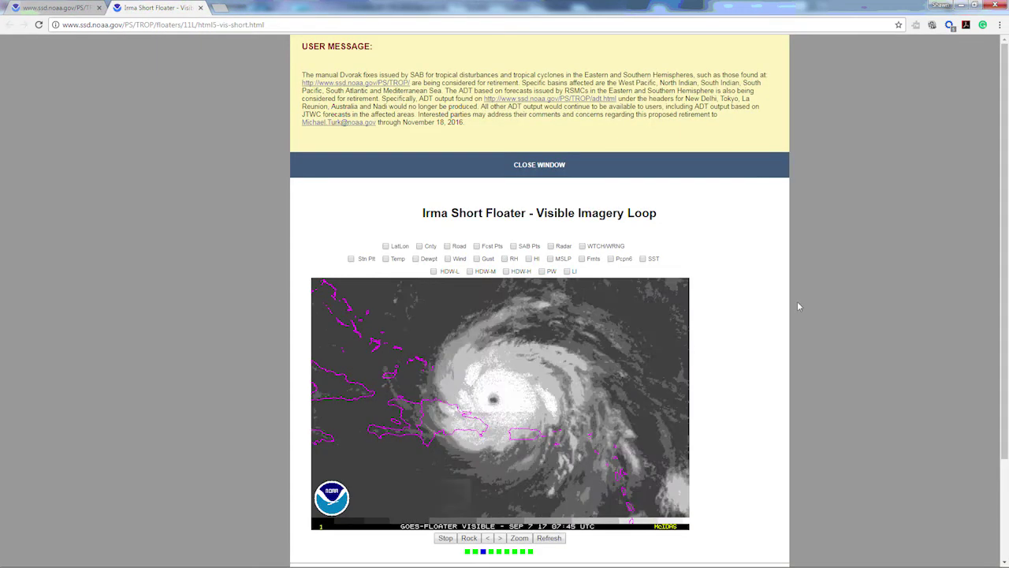
pyautogui.moveTo(1005, 127); pyautogui.dragTo(1006, 165)
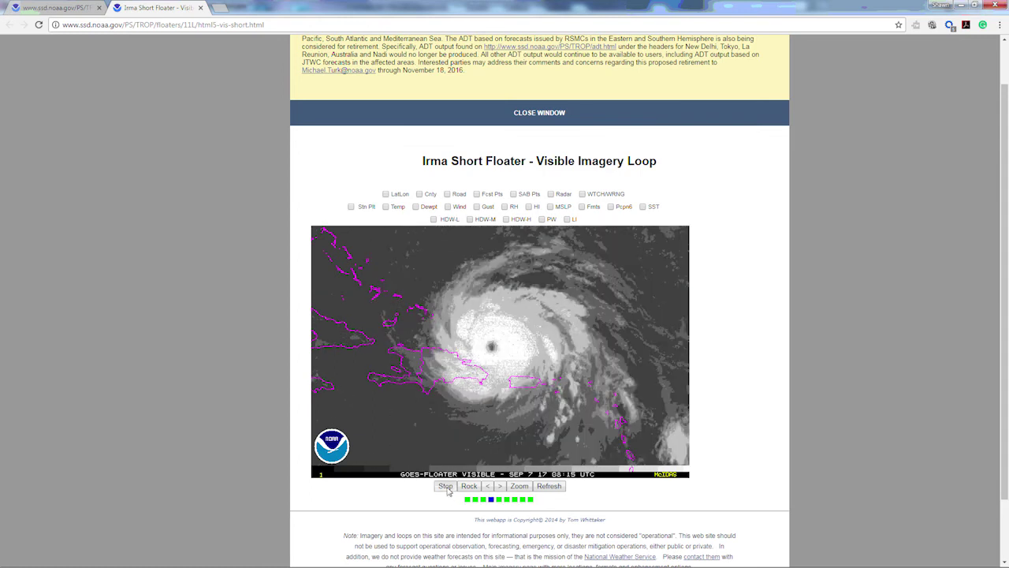
# Step: Stop the Irma visible loop and step frame by frame, wrapping round to the 07:15 UTC image
pyautogui.click(445, 486)
pyautogui.click(500, 486)
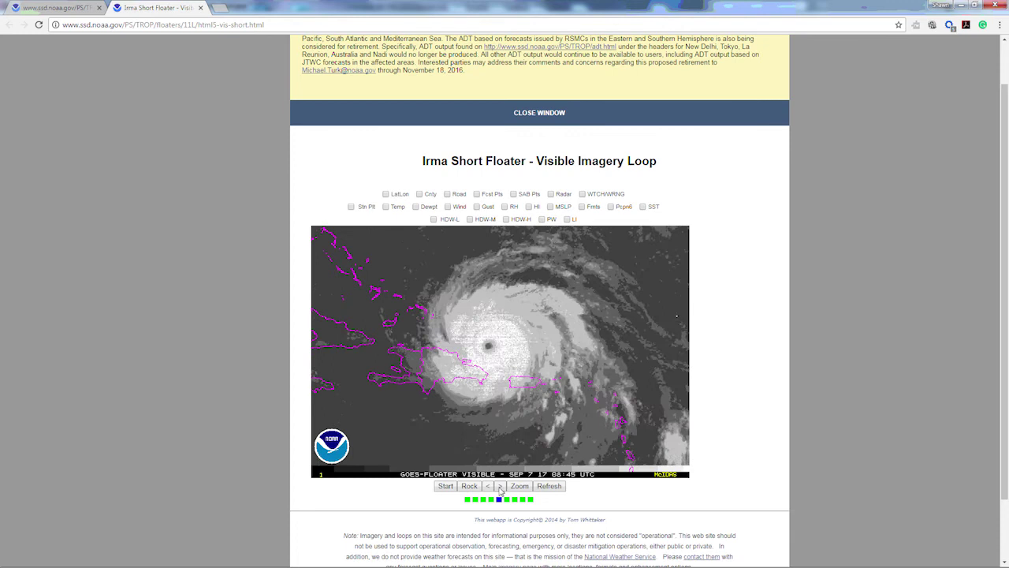
pyautogui.click(500, 486)
pyautogui.click(500, 487)
pyautogui.click(500, 486)
pyautogui.click(500, 487)
pyautogui.click(500, 487)
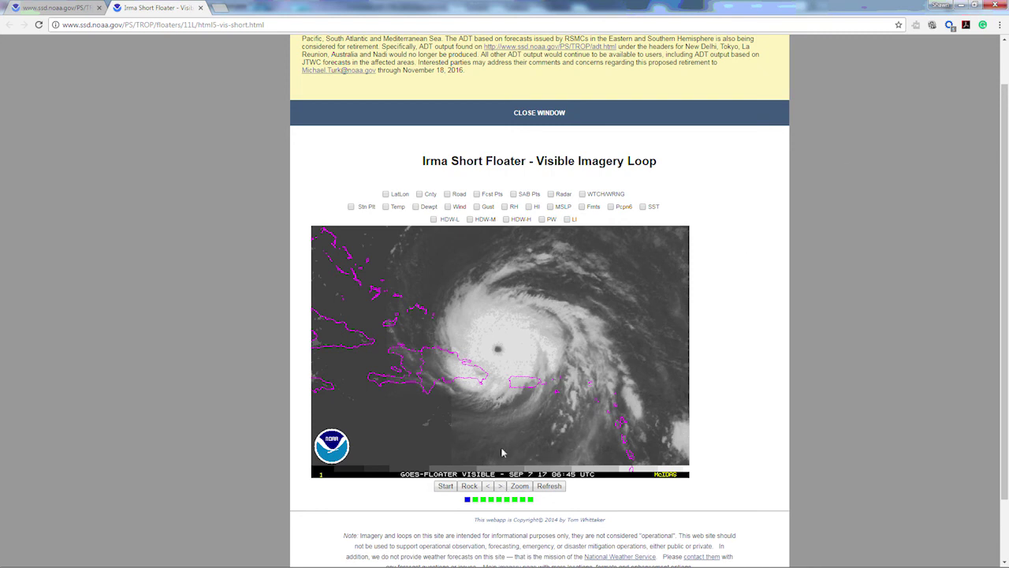
pyautogui.click(500, 487)
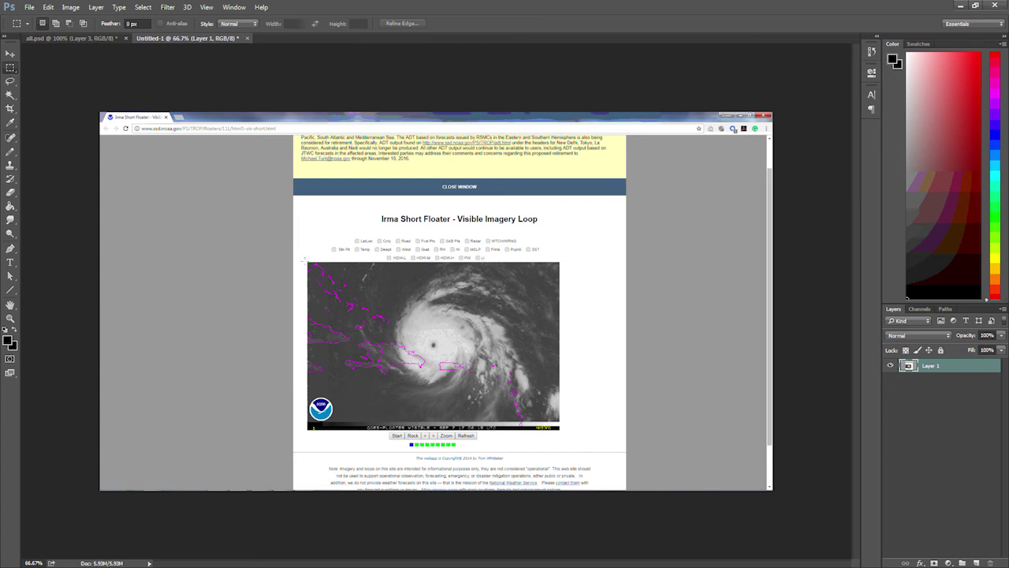
# Step: Marquee-select the satellite image, crop Untitled-1 to that selection, then deselect
pyautogui.moveTo(307, 262); pyautogui.dragTo(560, 429)
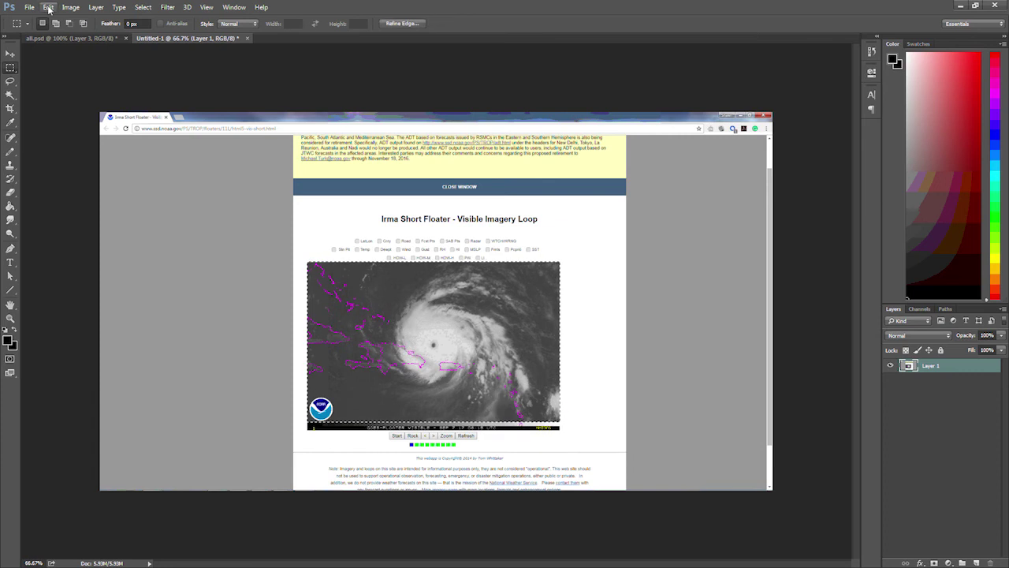
pyautogui.click(48, 8)
pyautogui.moveTo(70, 7)
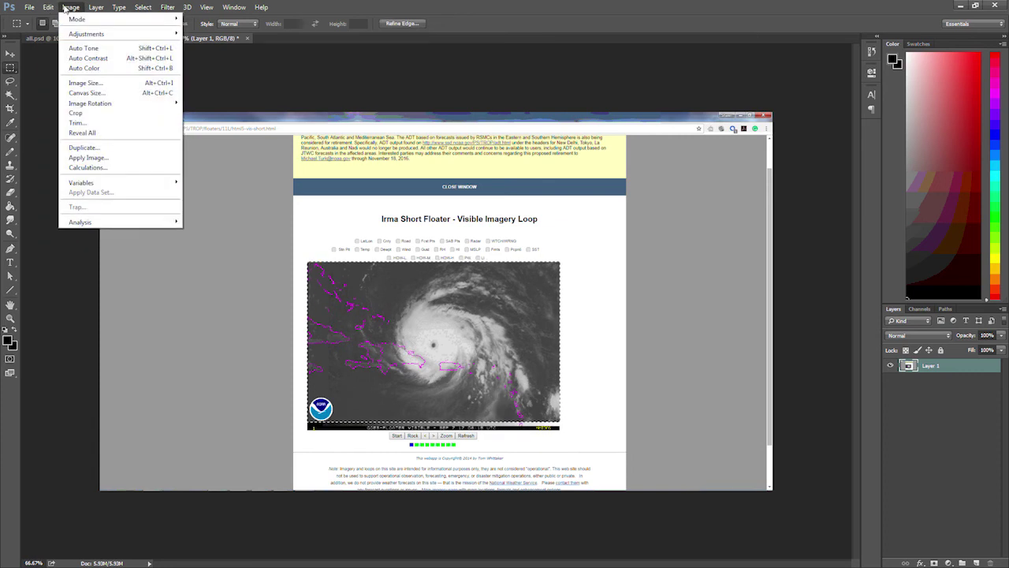
pyautogui.click(87, 110)
pyautogui.hotkey('ctrl', 'd')
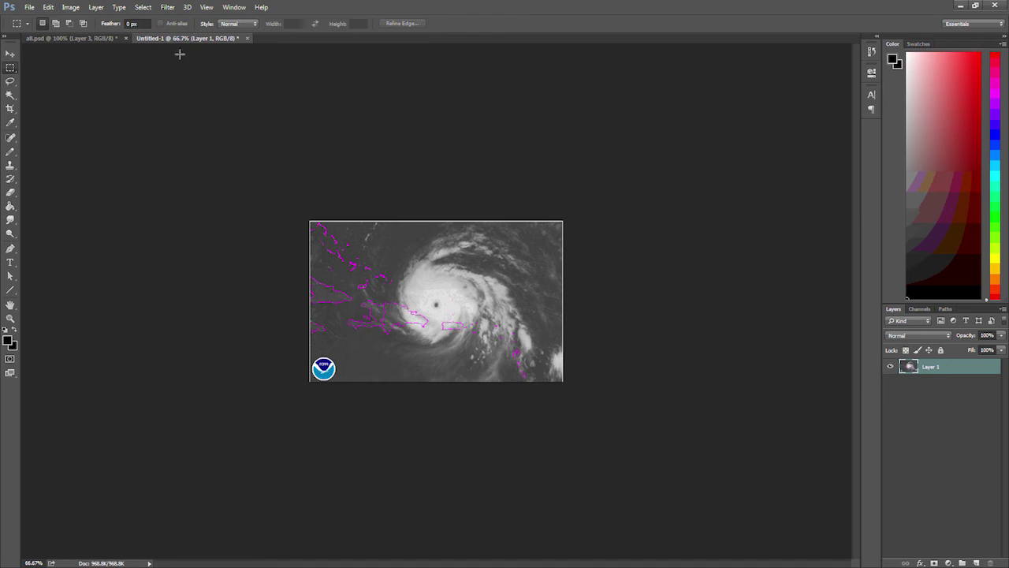
# Step: Apply Replace Color to the sampled grey sea with Hue -180, Saturation -100, Lightness -100
pyautogui.click(71, 7)
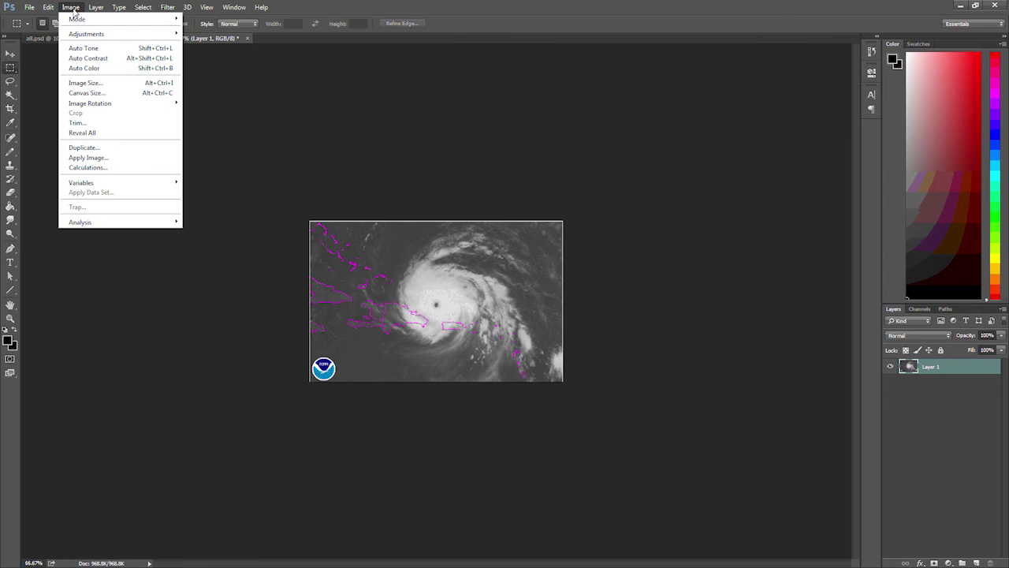
pyautogui.moveTo(176, 34)
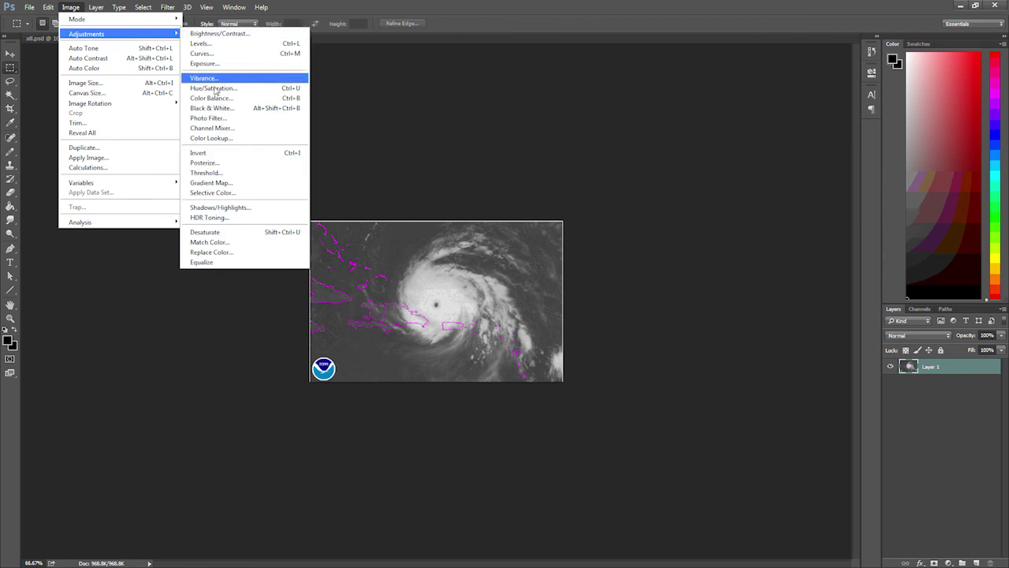
pyautogui.click(223, 254)
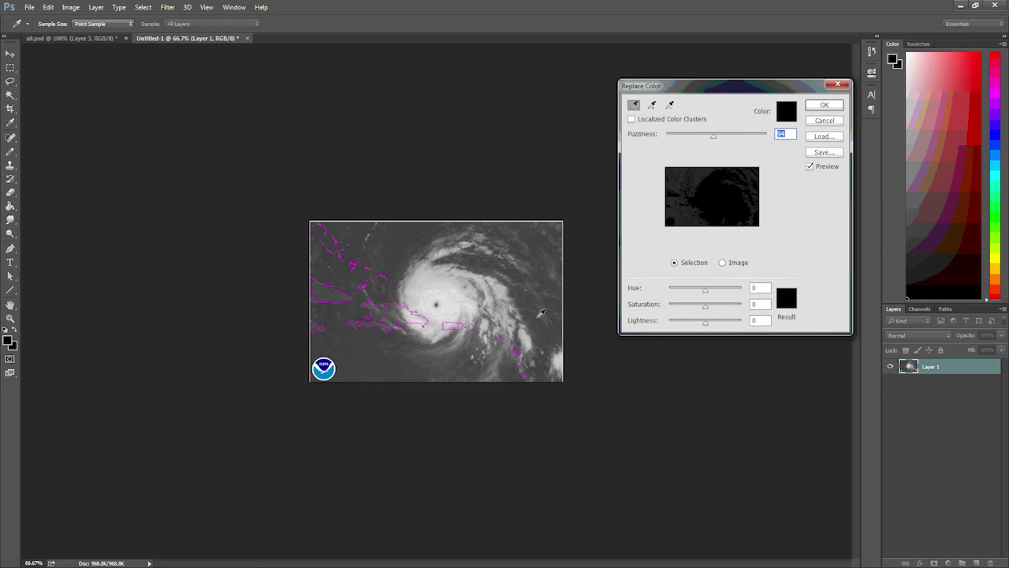
pyautogui.click(544, 316)
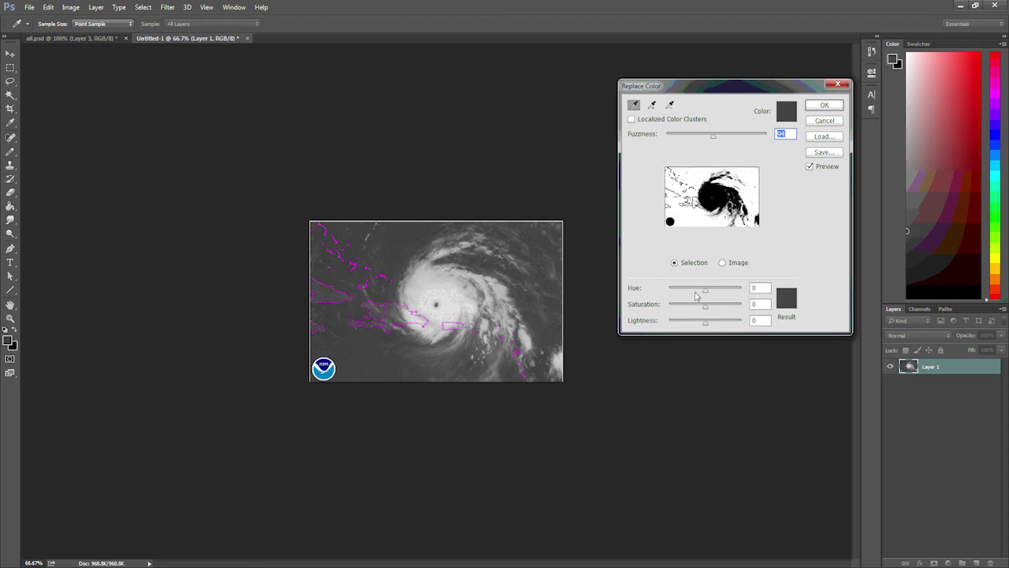
pyautogui.moveTo(707, 290); pyautogui.dragTo(666, 326)
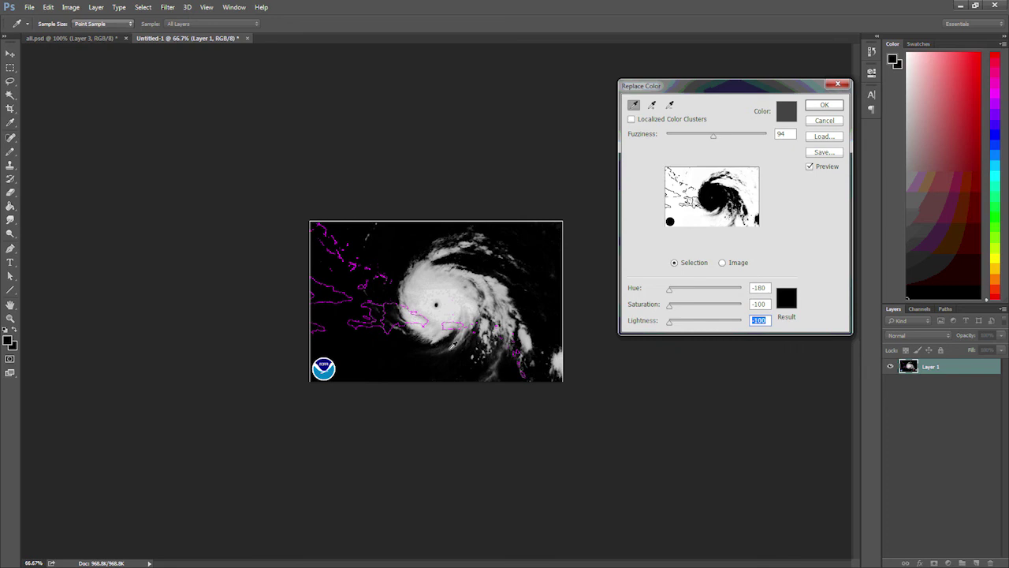
pyautogui.click(824, 105)
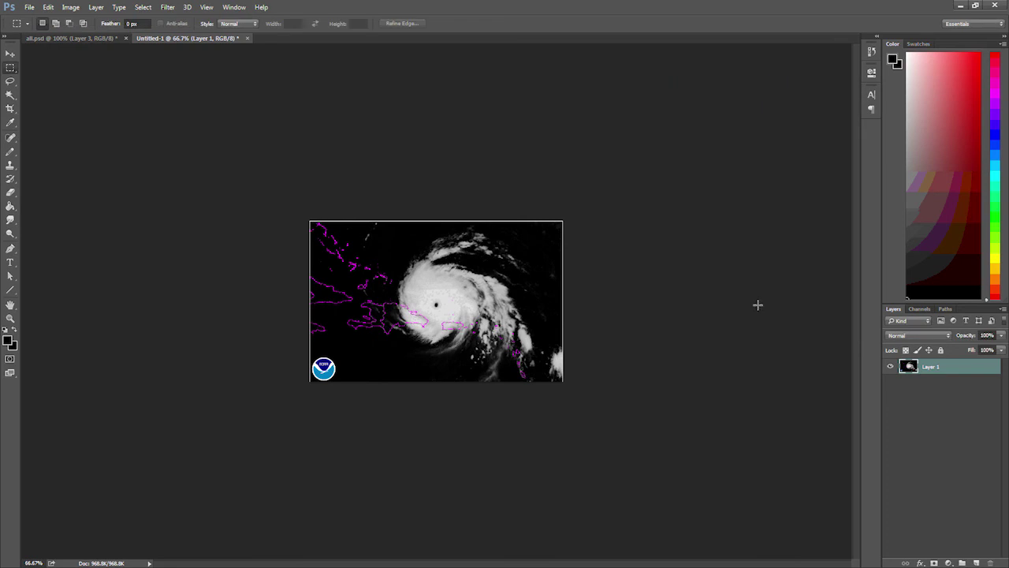
# Step: Bring up all.psd with its six frame layers, then switch to the Seq folder in Explorer
pyautogui.click(70, 37)
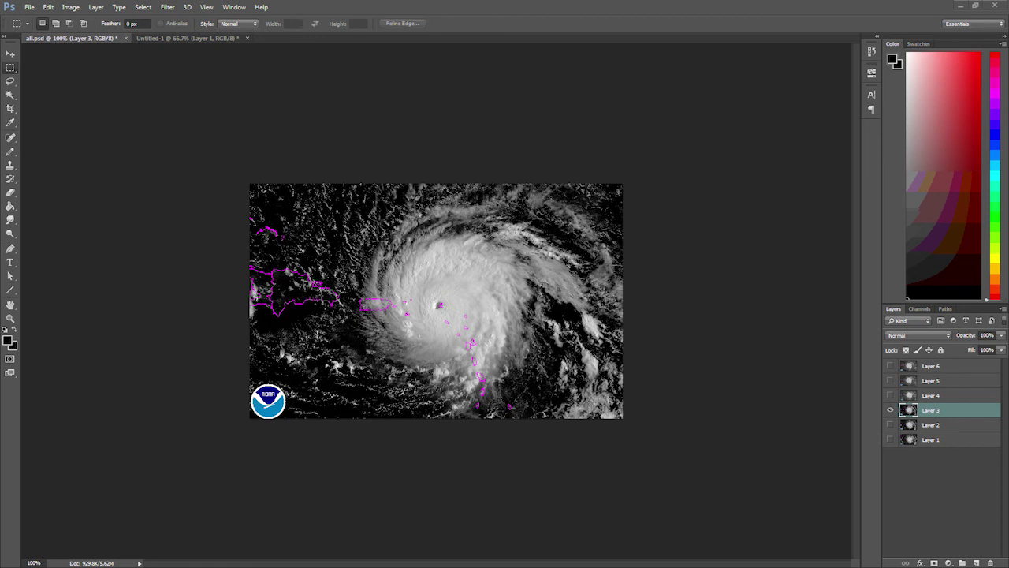
pyautogui.hotkey('alt', 'Tab')
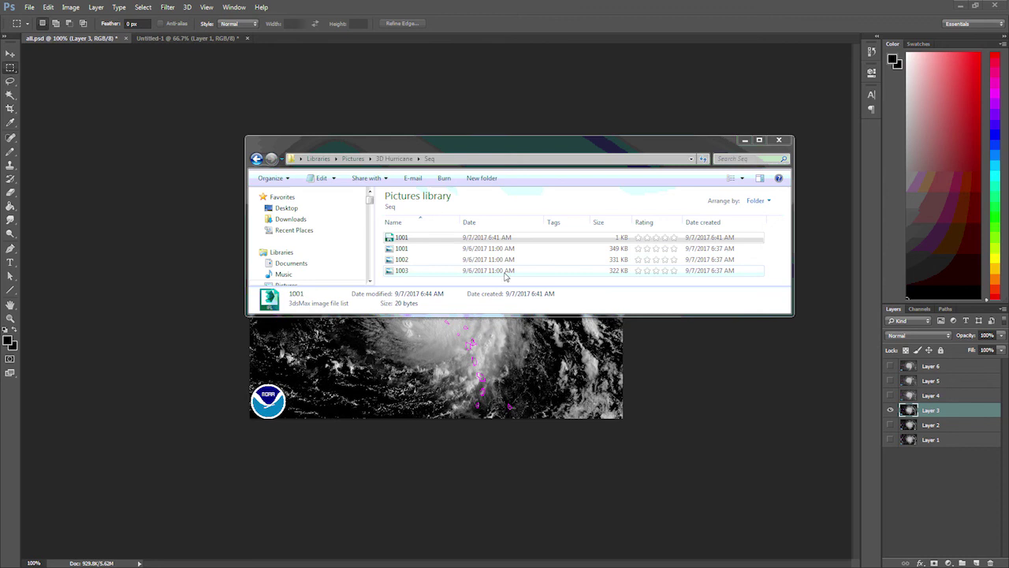
# Step: Confirm the 1001 JPEG frame is 710 x 447, then close the Seq folder window
pyautogui.click(403, 249)
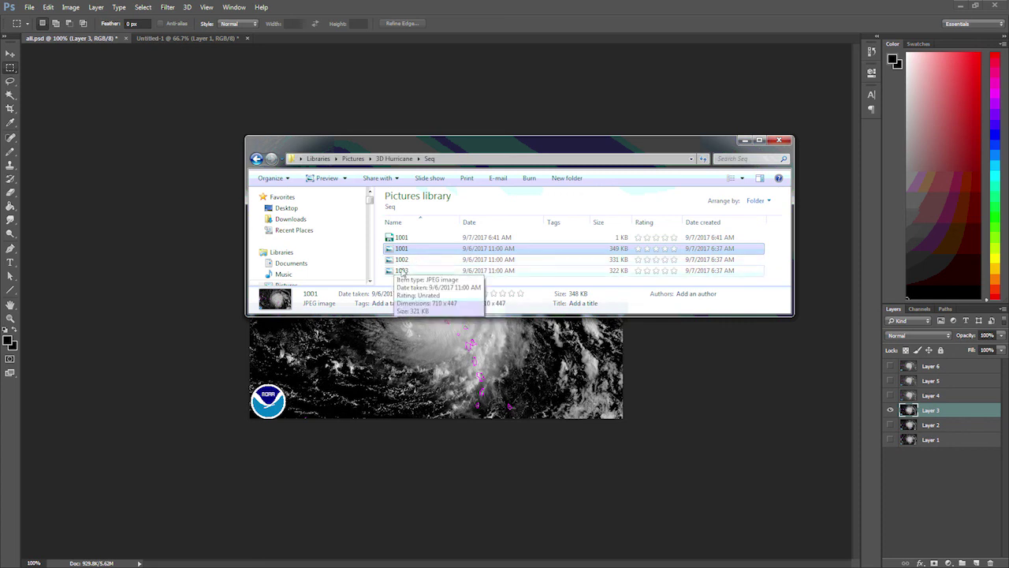
pyautogui.click(778, 140)
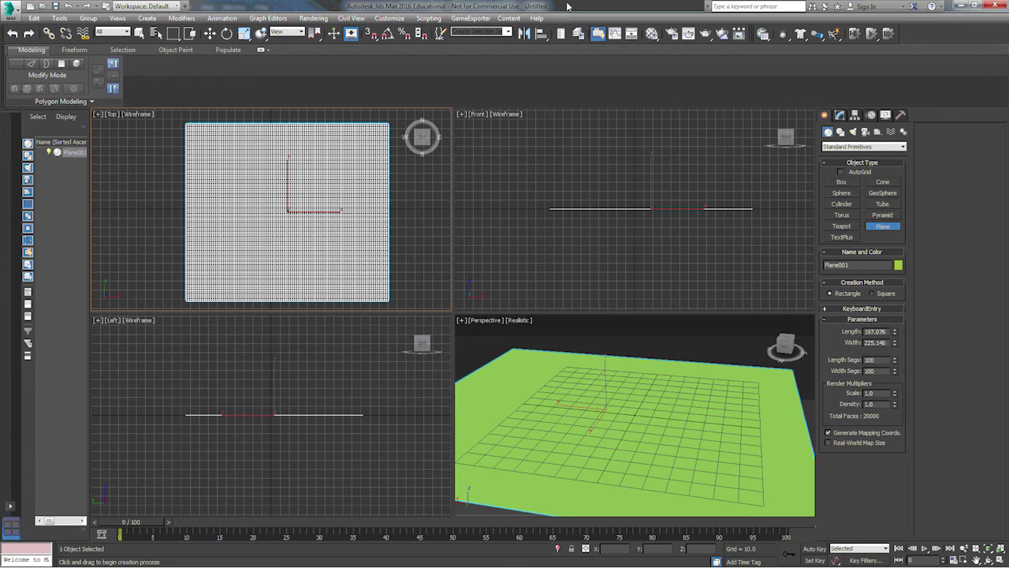
# Step: Open the Material Editor, select the second sample slot, and open its Diffuse map choices
pyautogui.press('m')
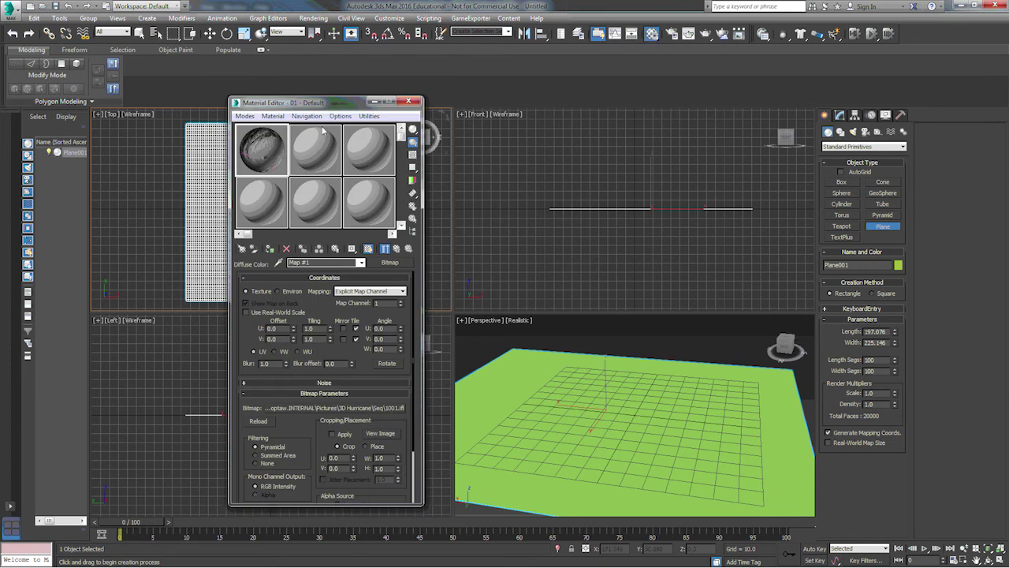
pyautogui.click(244, 116)
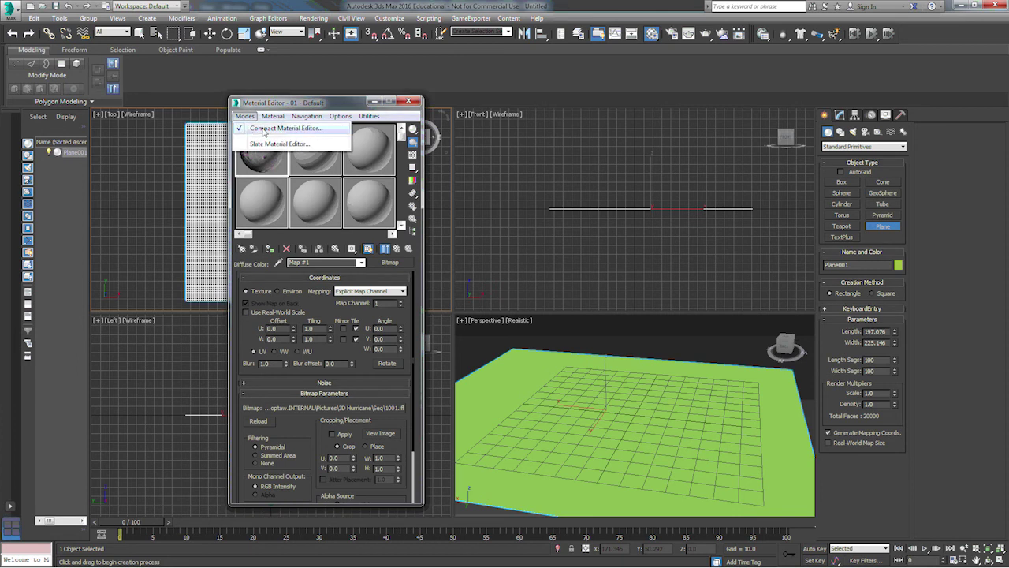
pyautogui.click(273, 110)
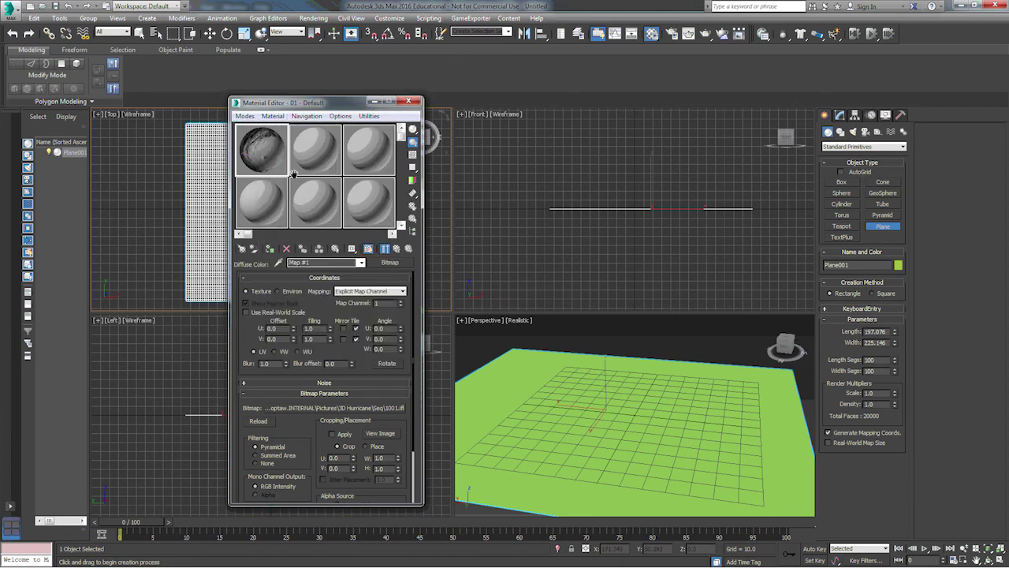
pyautogui.click(315, 150)
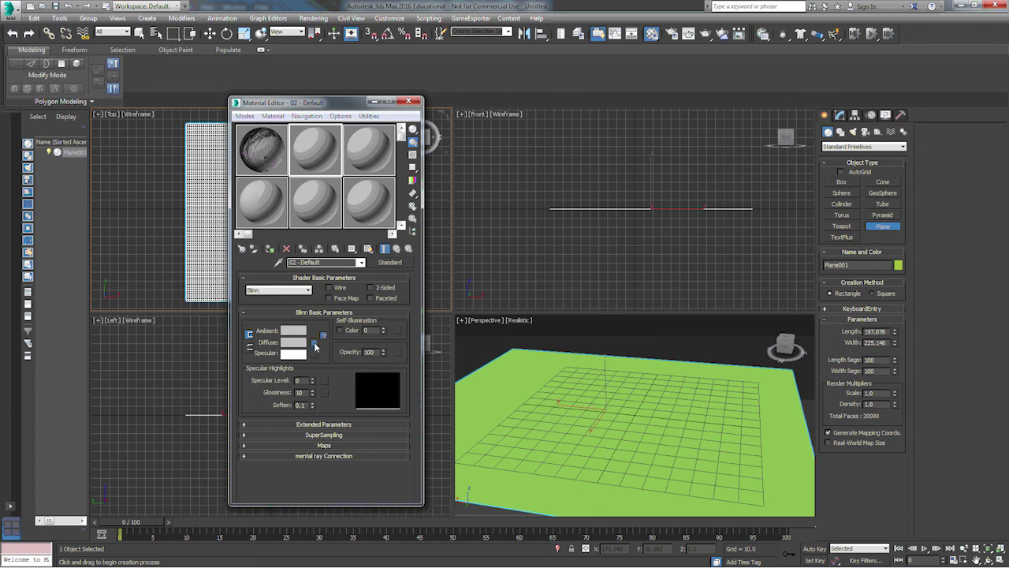
pyautogui.click(313, 344)
# Step: Load hurricane frame 1001 as a Bitmap image sequence (1001.ifl) into the Diffuse map
pyautogui.doubleClick(436, 158)
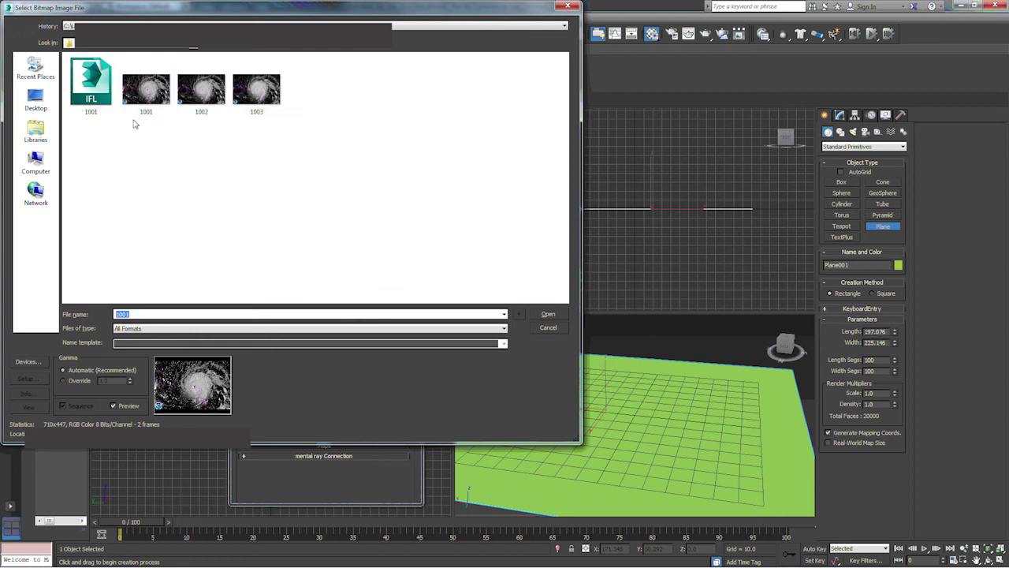
pyautogui.click(152, 117)
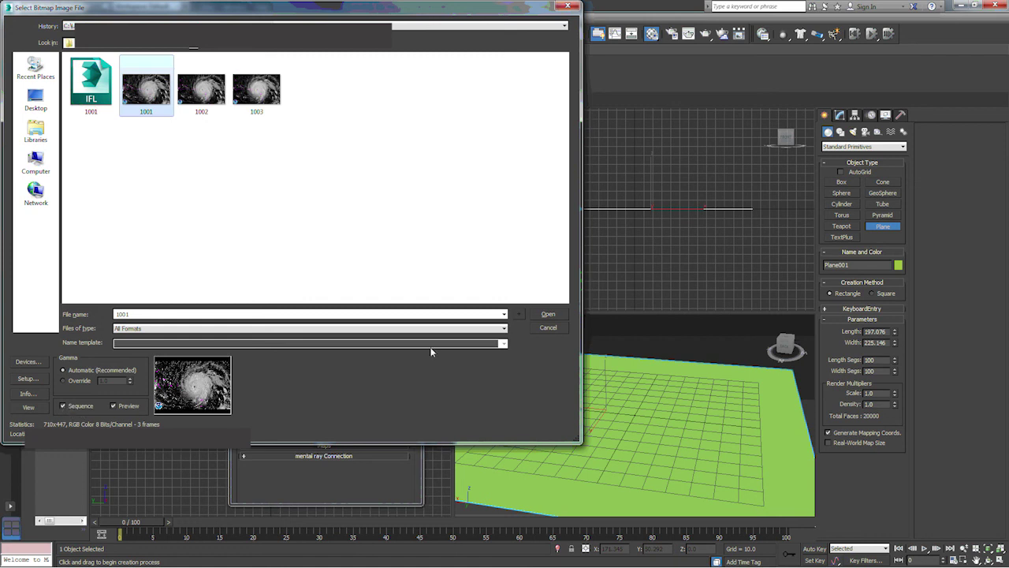
pyautogui.click(548, 314)
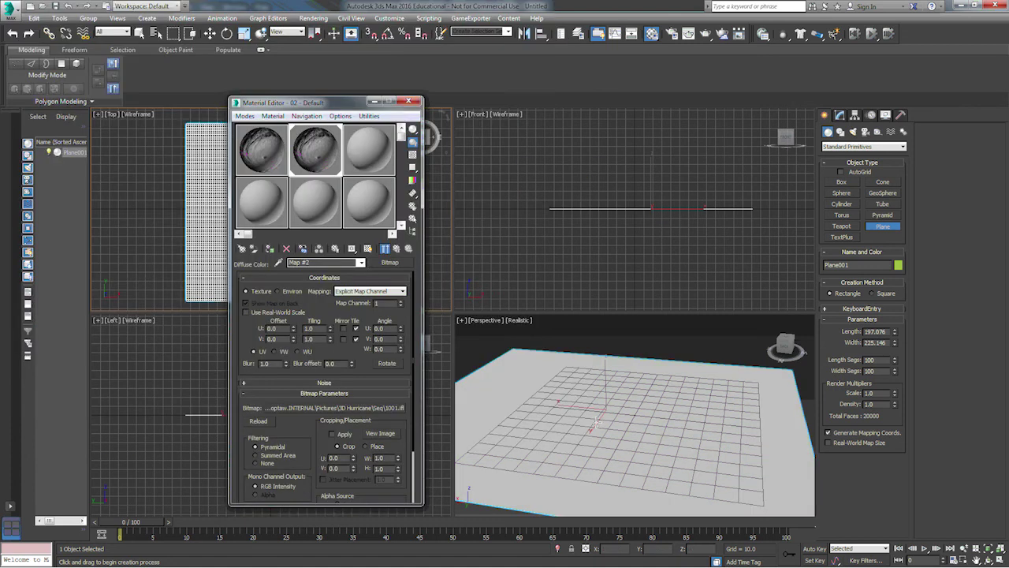
# Step: Display the hurricane image sequence on Plane001 in the viewport, verify frame 1, and close the Material Editor
pyautogui.click(368, 249)
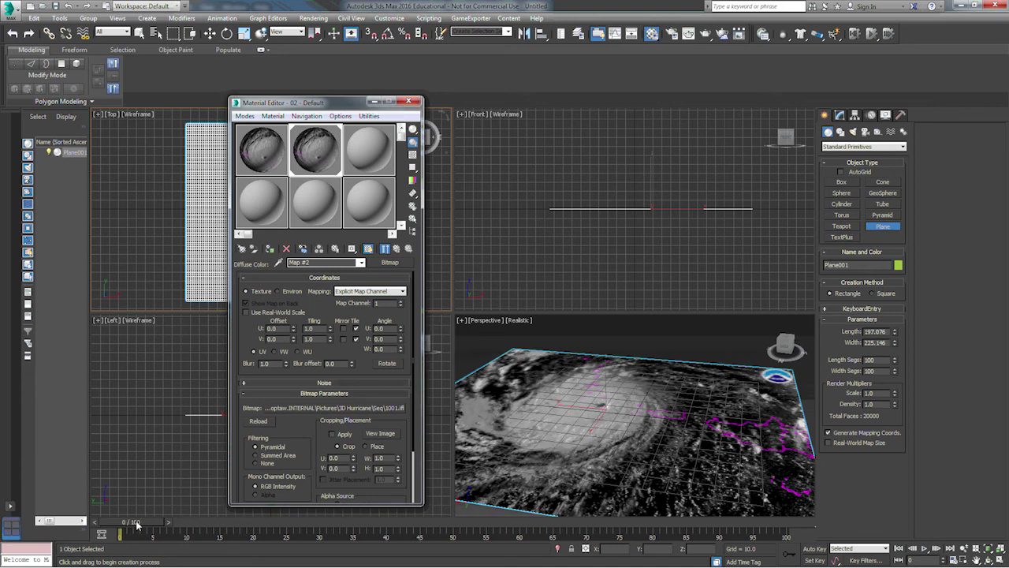
pyautogui.moveTo(136, 525)
pyautogui.mouseDown()
pyautogui.moveTo(150, 525)
pyautogui.moveTo(137, 527)
pyautogui.mouseUp()
pyautogui.click(408, 101)
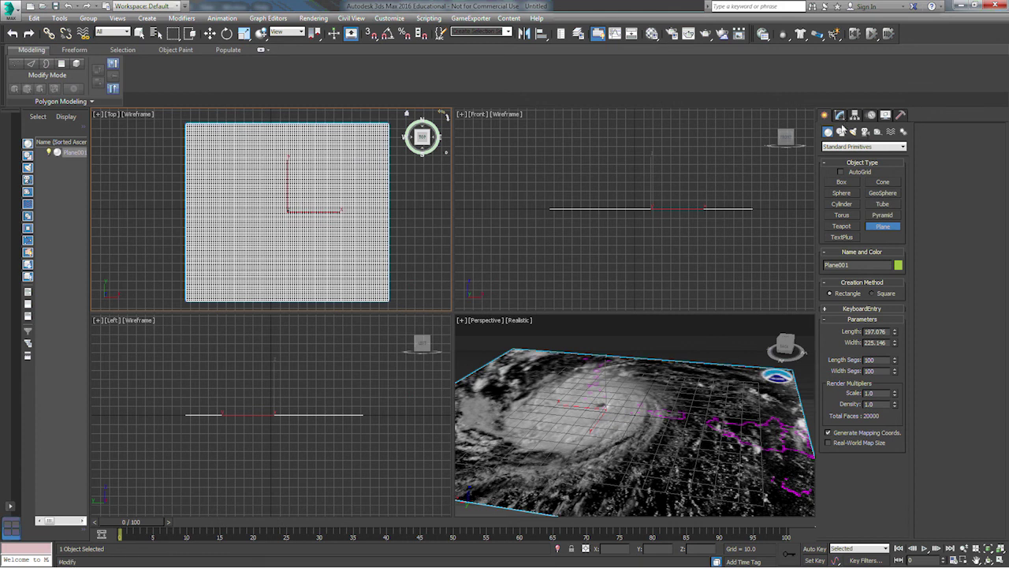
# Step: Add a Displace modifier to Plane001
pyautogui.click(841, 117)
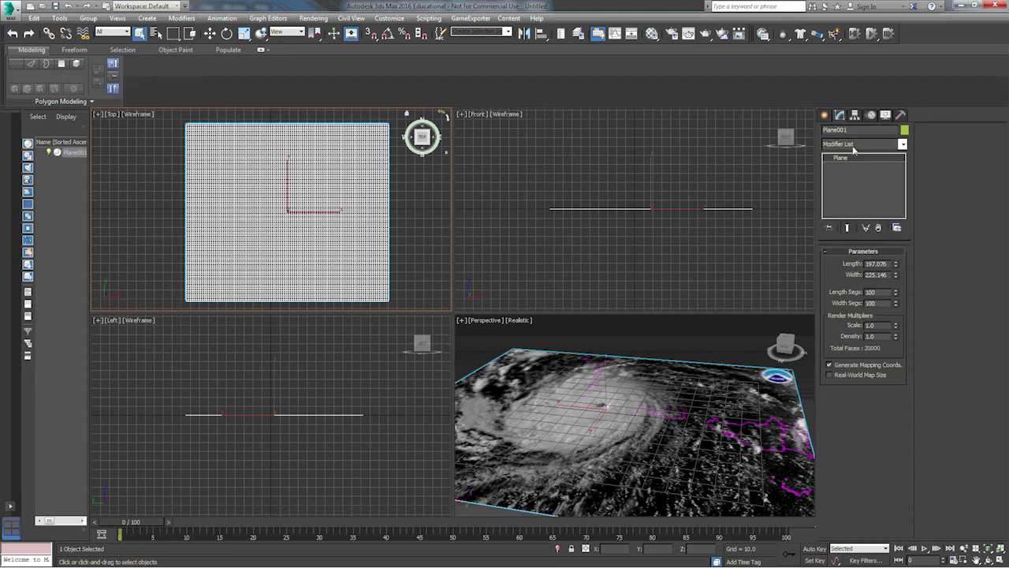
pyautogui.click(903, 144)
pyautogui.scroll(-8, 906, 234)
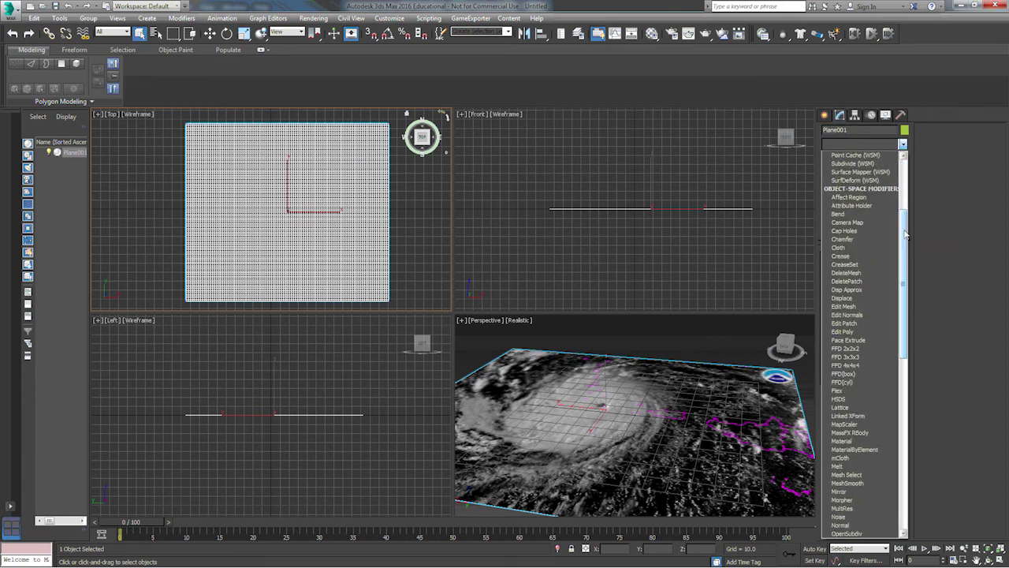
pyautogui.click(865, 299)
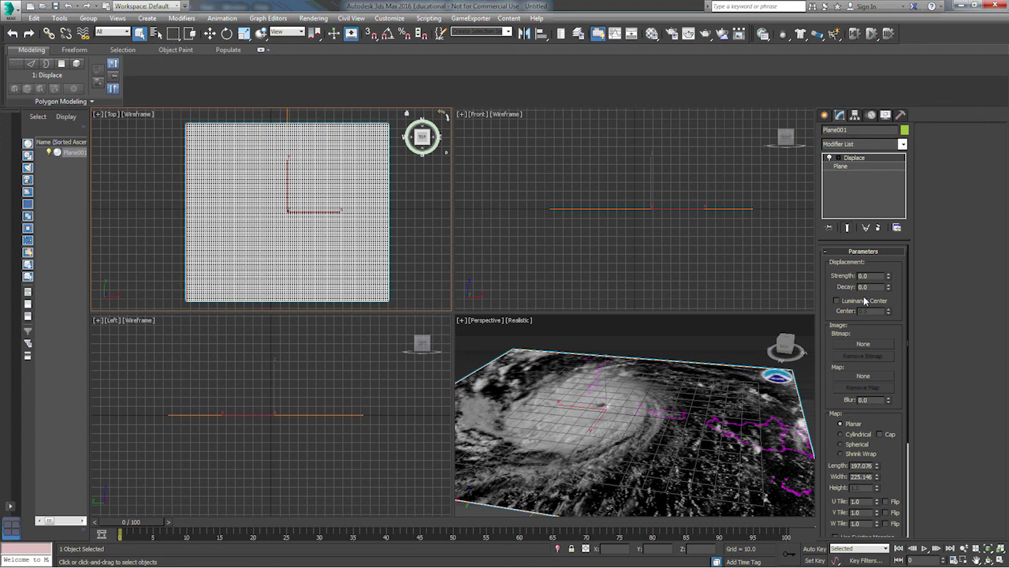
# Step: Load hurricane frame 1001 as the image sequence 1001.ifl for the Displace bitmap
pyautogui.click(864, 345)
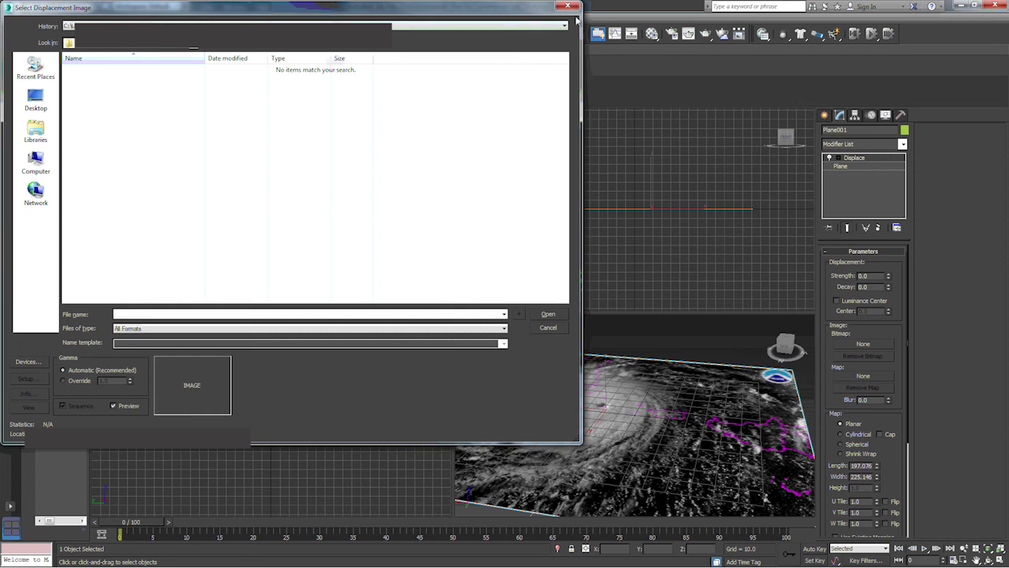
pyautogui.click(566, 6)
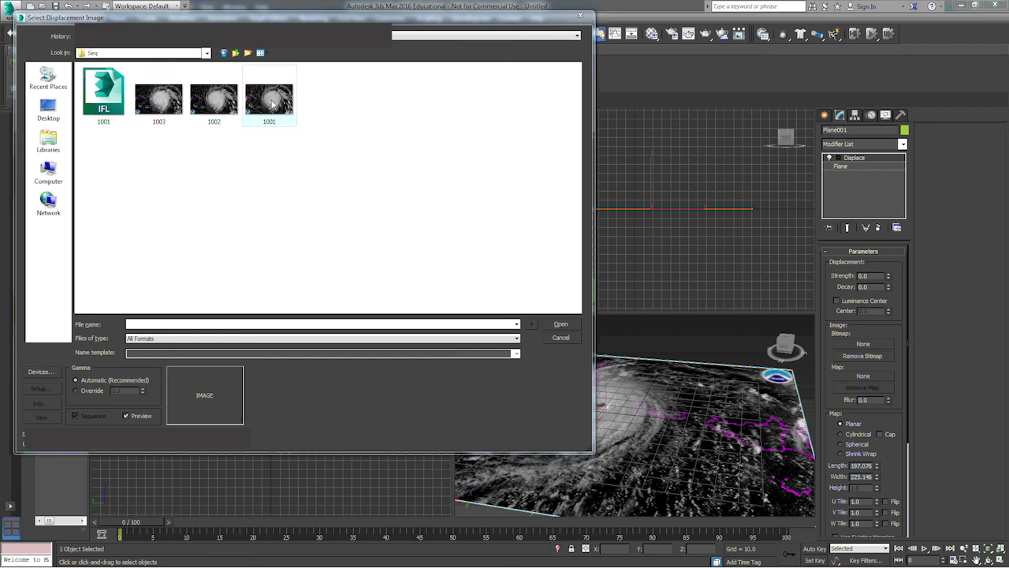
pyautogui.click(272, 103)
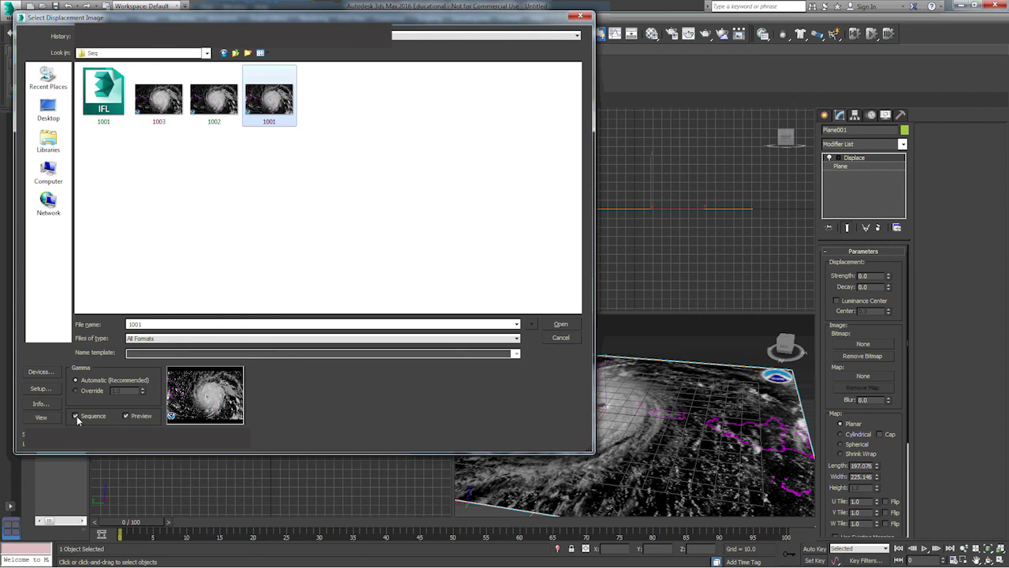
pyautogui.click(569, 323)
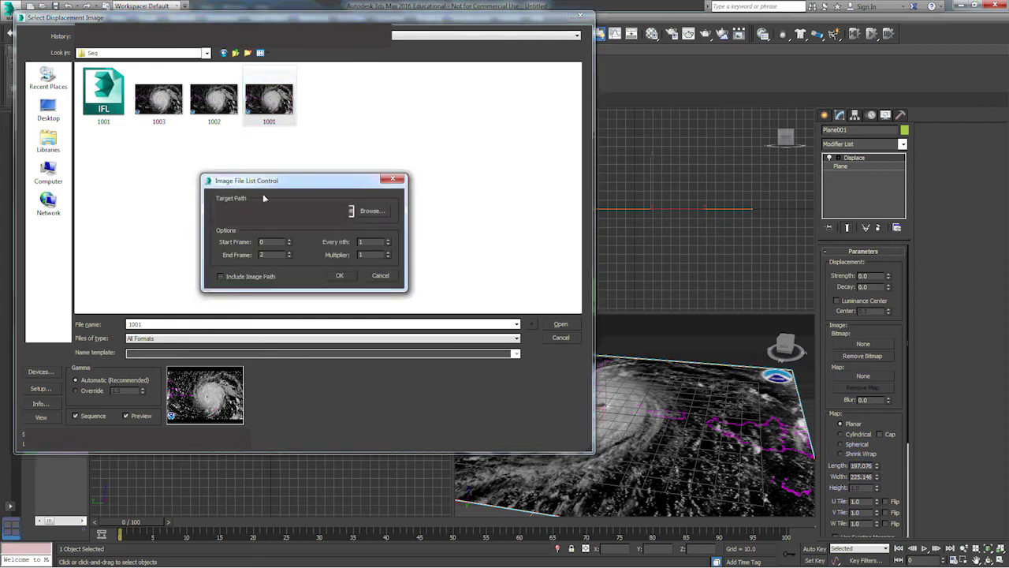
pyautogui.click(341, 275)
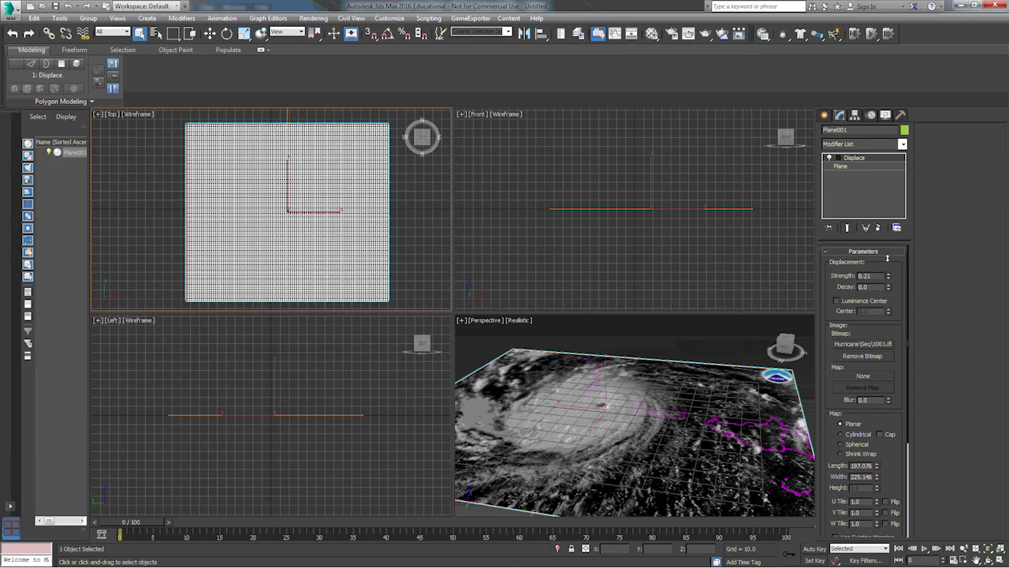
# Step: Set Displace Strength to 29.252 and Blur to 3.7, then check the animated cloud relief
pyautogui.moveTo(887, 258); pyautogui.dragTo(914, 156)
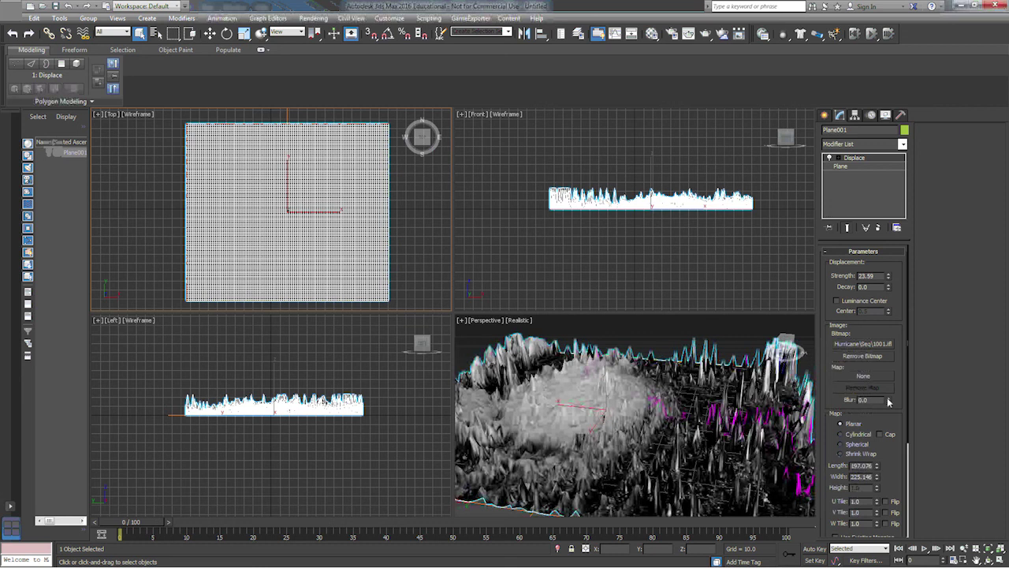
pyautogui.moveTo(888, 399); pyautogui.dragTo(897, 208)
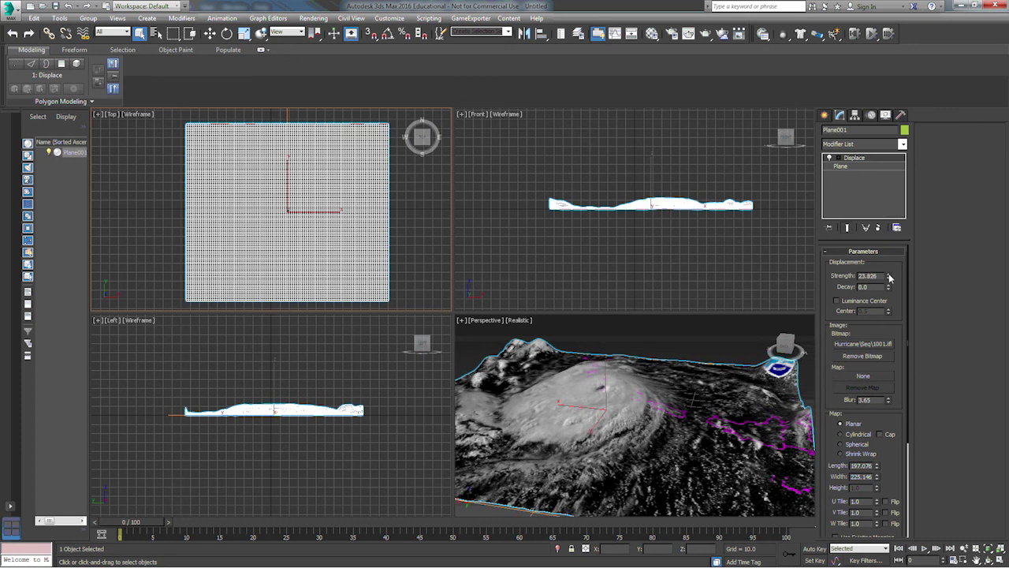
pyautogui.moveTo(888, 277); pyautogui.dragTo(886, 290)
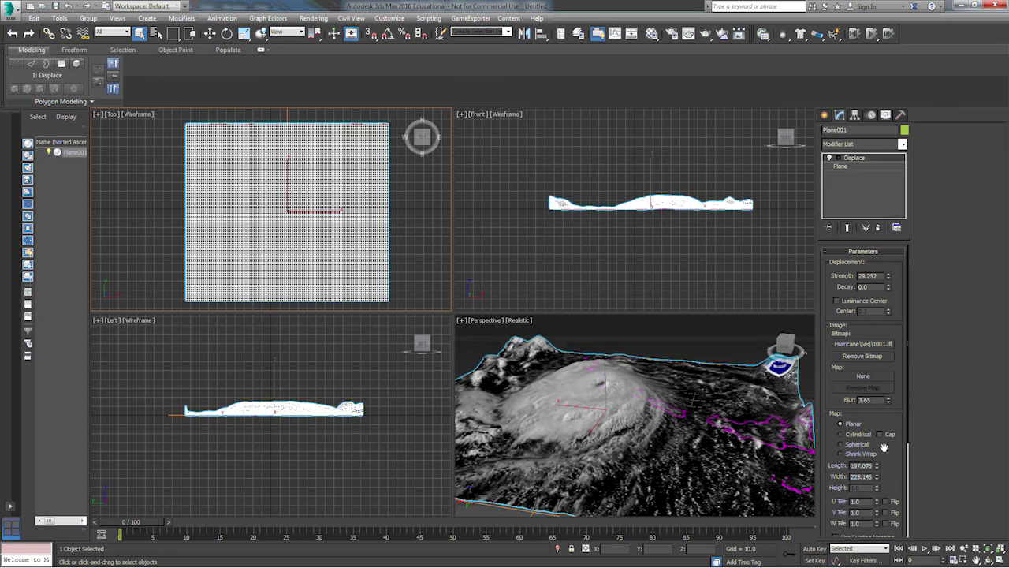
pyautogui.moveTo(889, 401)
pyautogui.mouseDown()
pyautogui.moveTo(895, 372)
pyautogui.moveTo(891, 398)
pyautogui.mouseUp()
pyautogui.moveTo(786, 347)
pyautogui.mouseDown()
pyautogui.moveTo(758, 351)
pyautogui.moveTo(791, 365)
pyautogui.mouseUp()
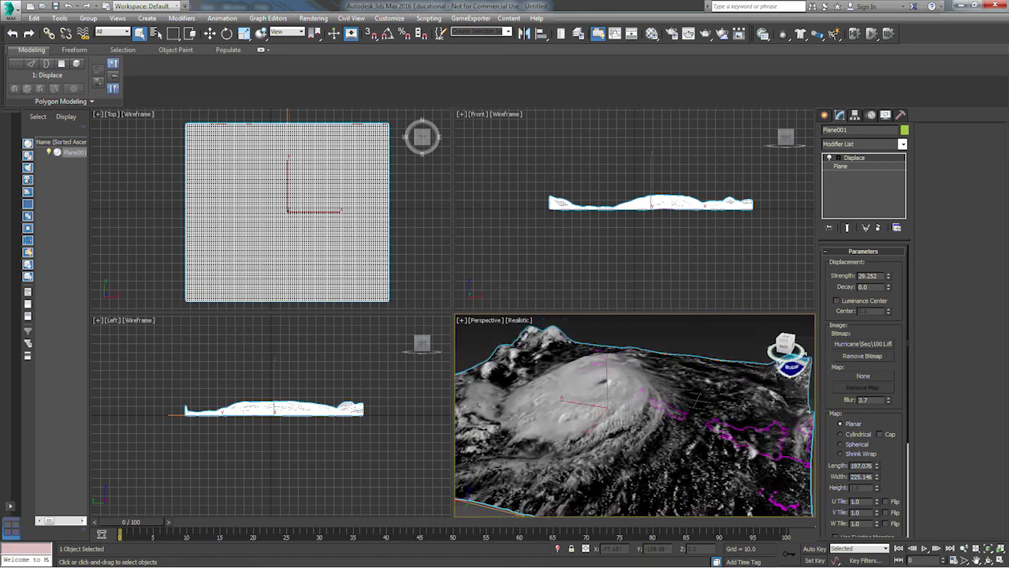
pyautogui.moveTo(139, 525)
pyautogui.mouseDown()
pyautogui.moveTo(152, 526)
pyautogui.moveTo(134, 527)
pyautogui.mouseUp()
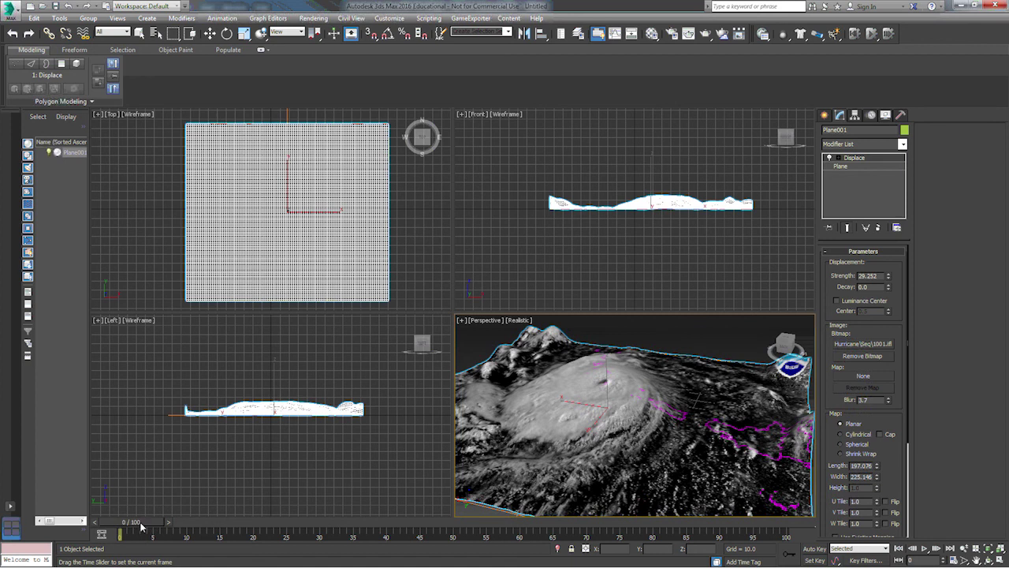